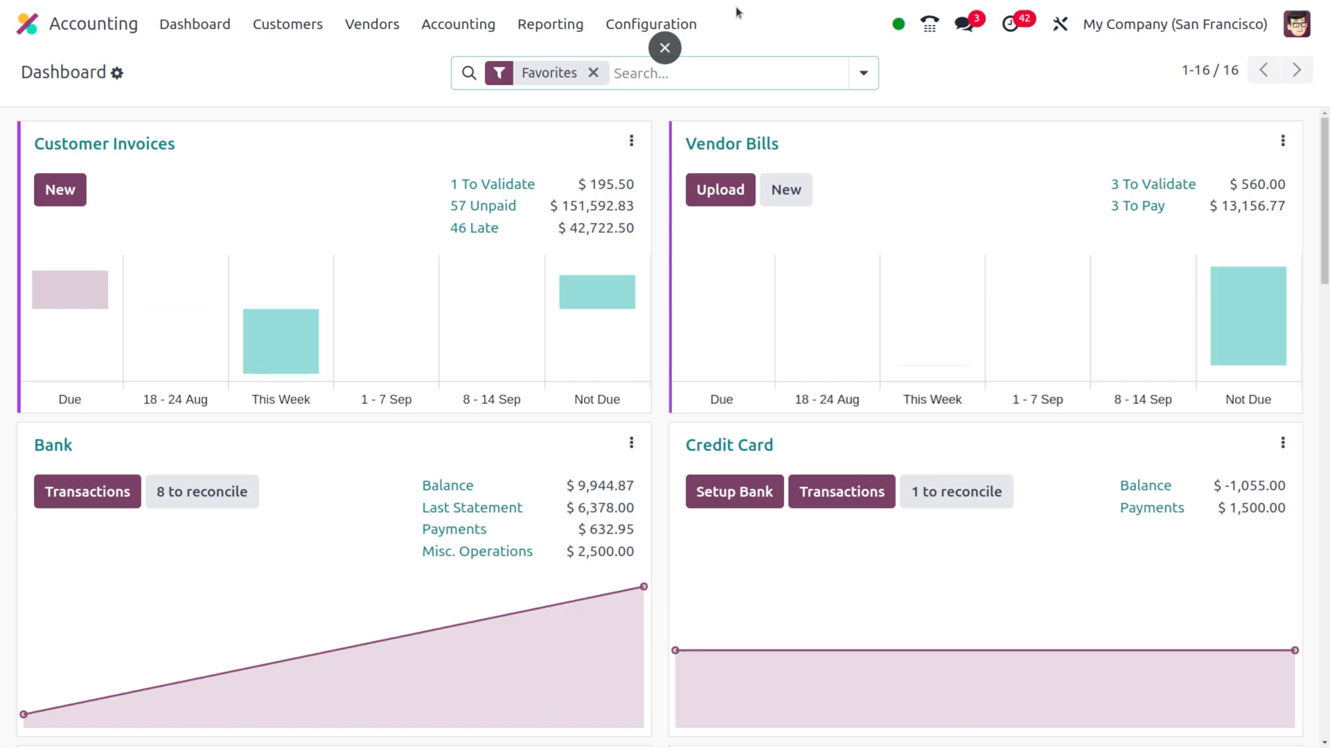
# - Reach the Credit Card journal's settings via Configuration > Journals
pyautogui.click(651, 24)
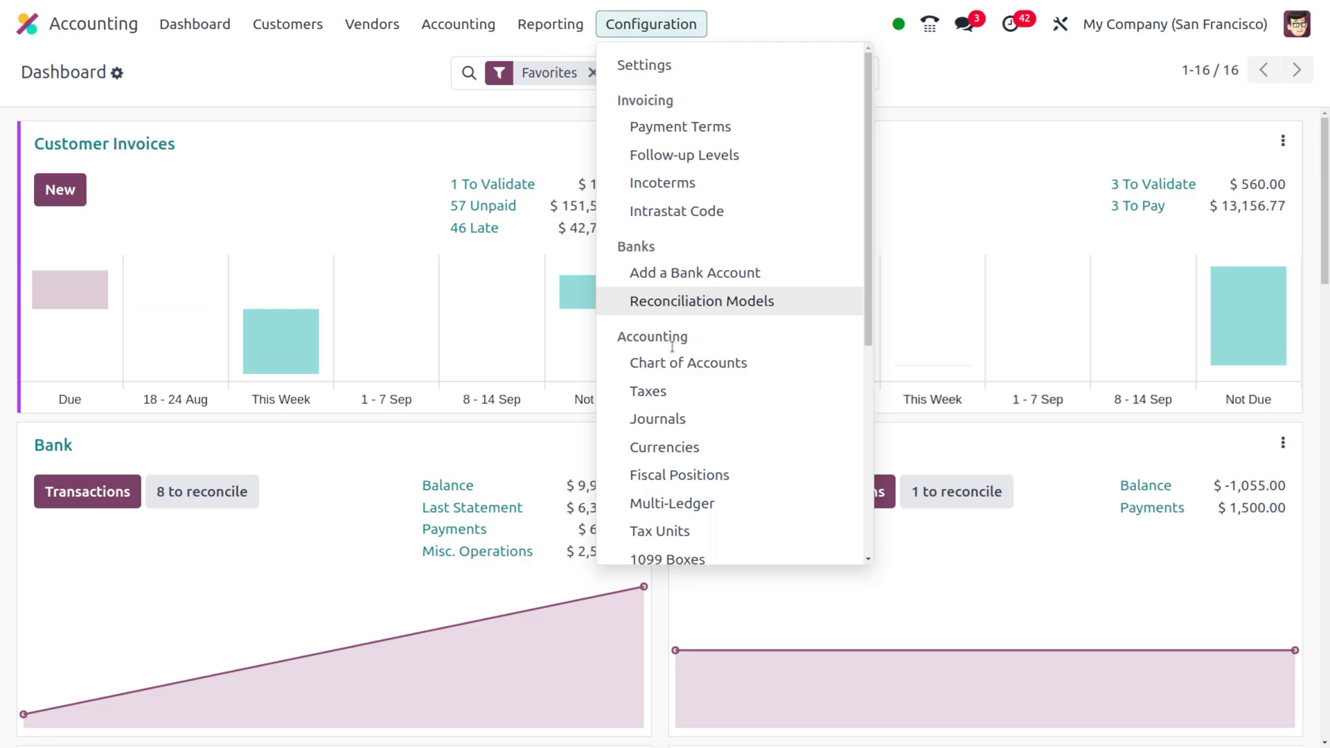
pyautogui.click(658, 417)
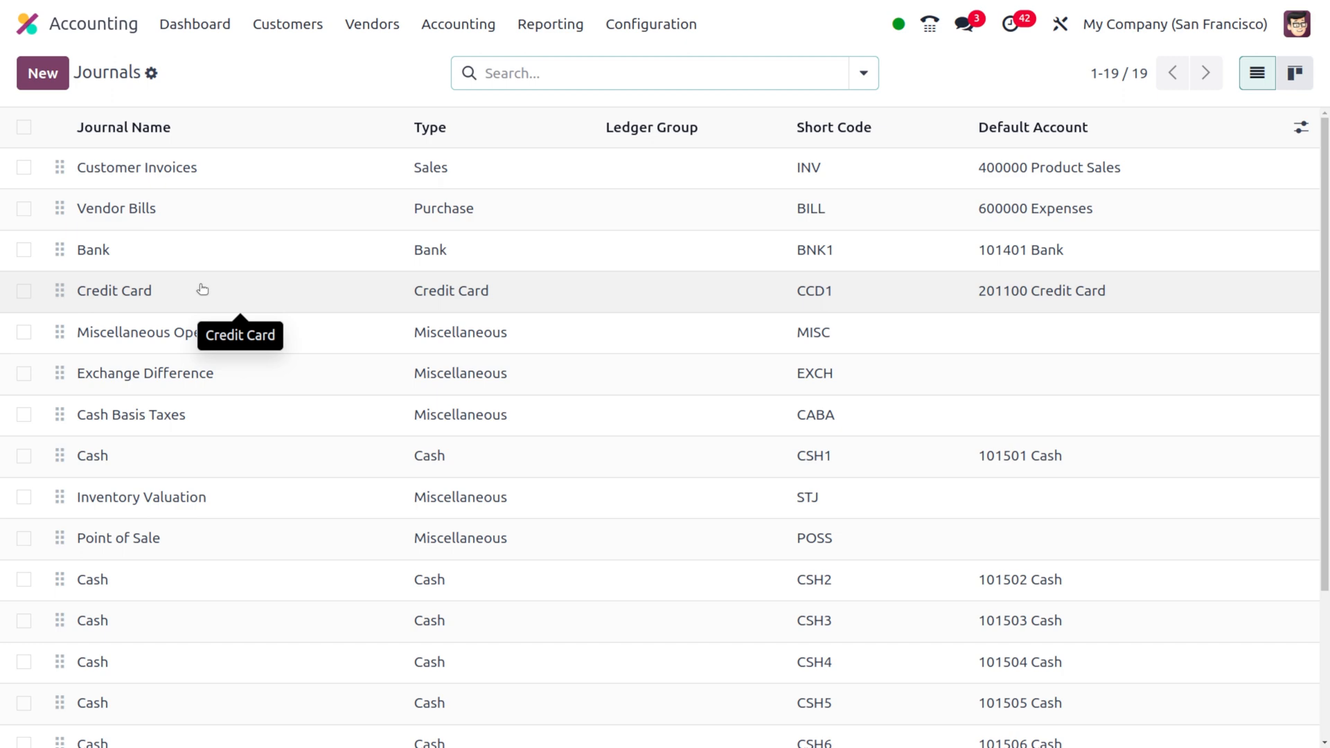
pyautogui.click(202, 290)
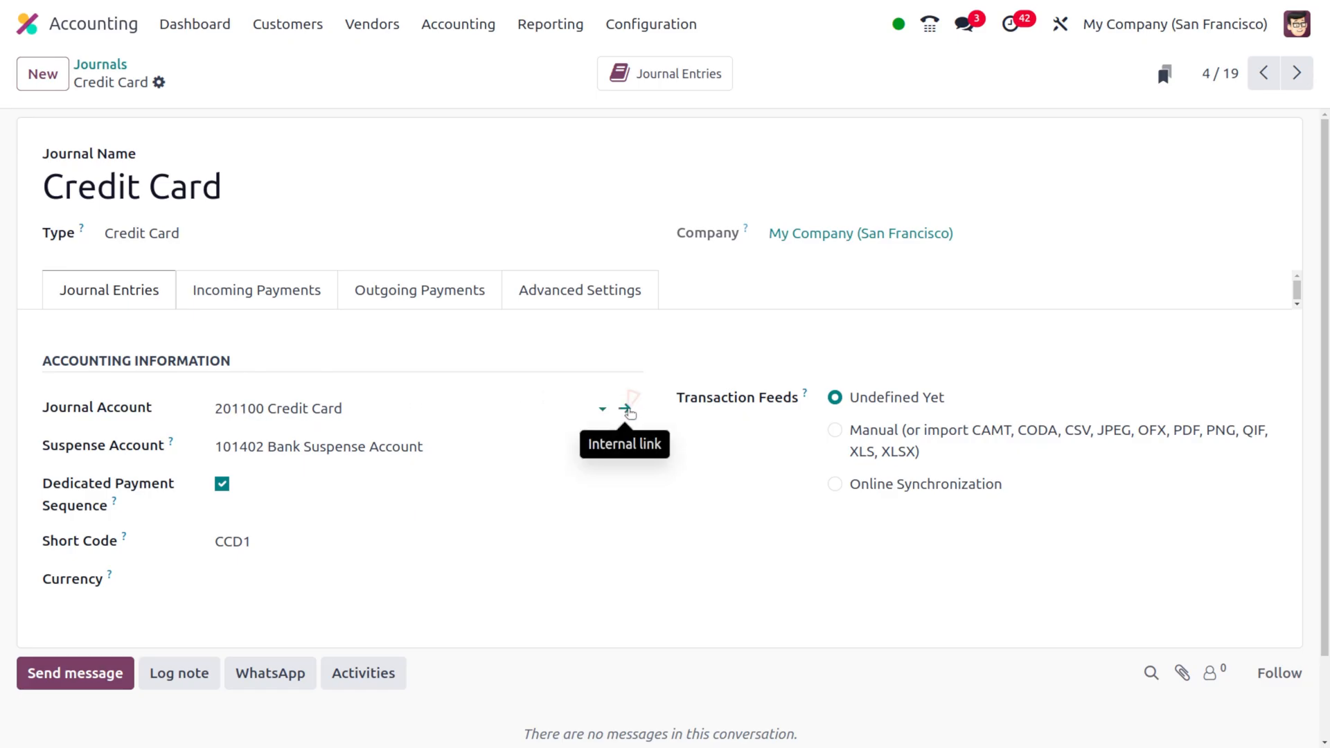
pyautogui.click(626, 409)
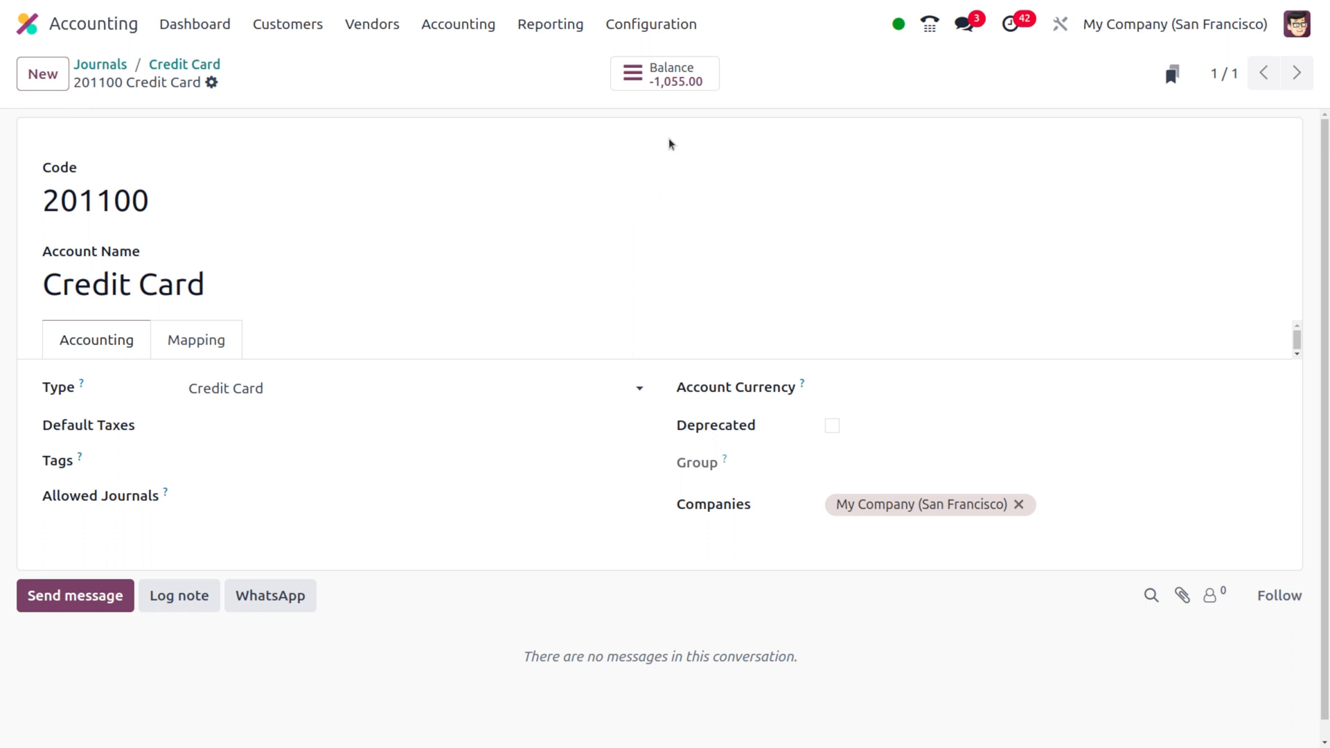
pyautogui.click(161, 65)
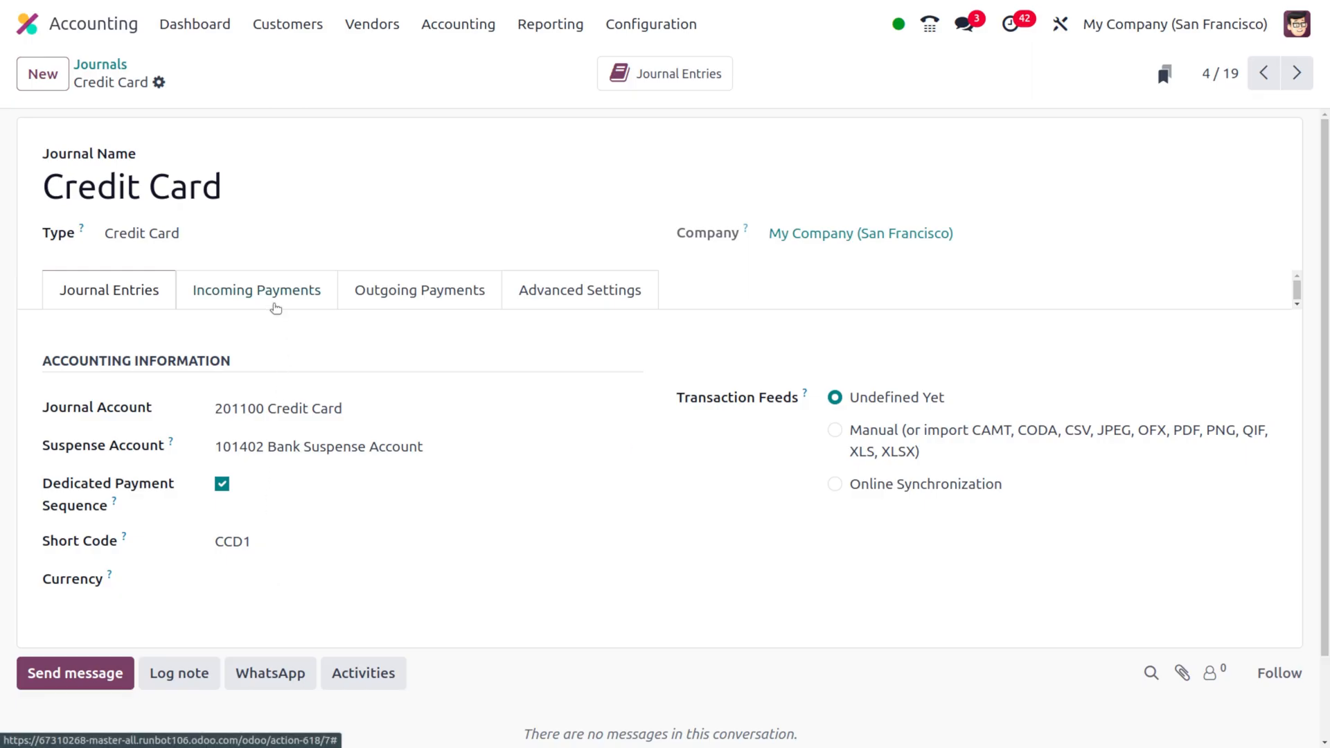
# - Review the journal's Incoming Payments, Outgoing Payments and Advanced Settings, then go back to the dashboard
pyautogui.click(275, 302)
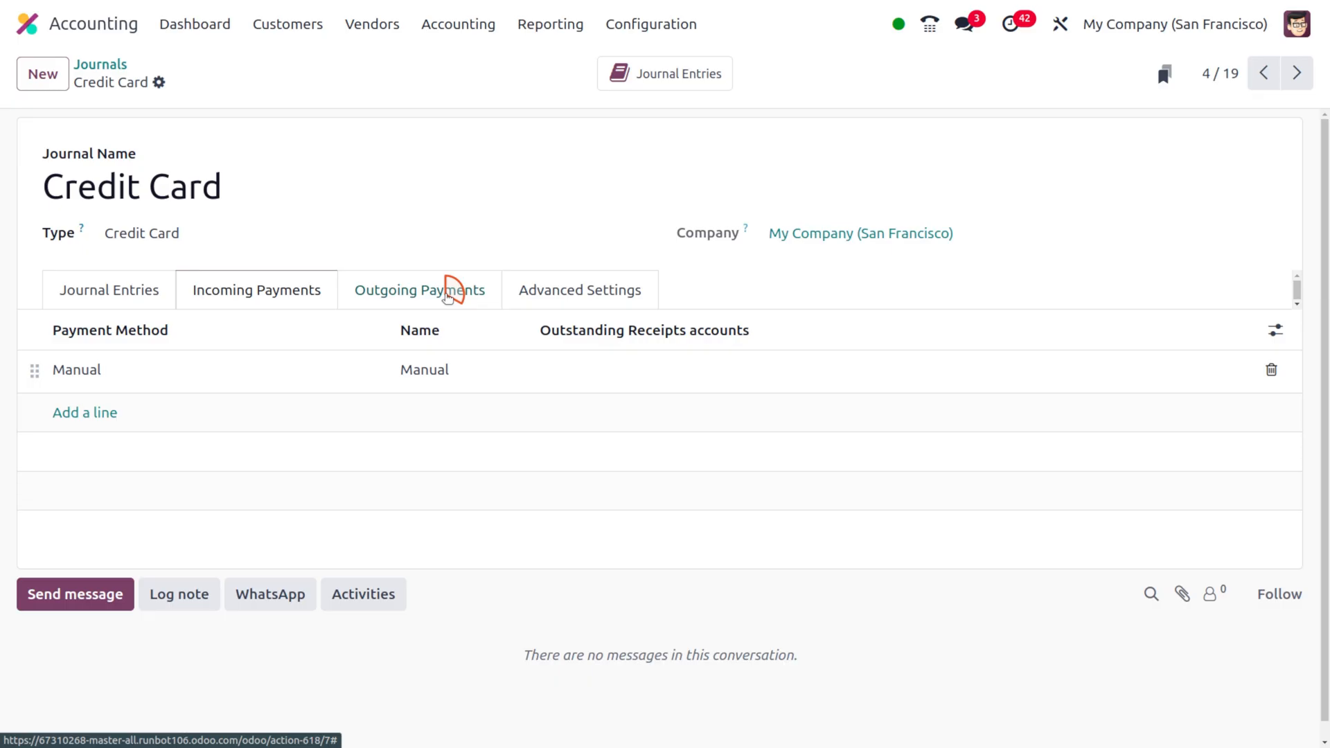
pyautogui.click(446, 298)
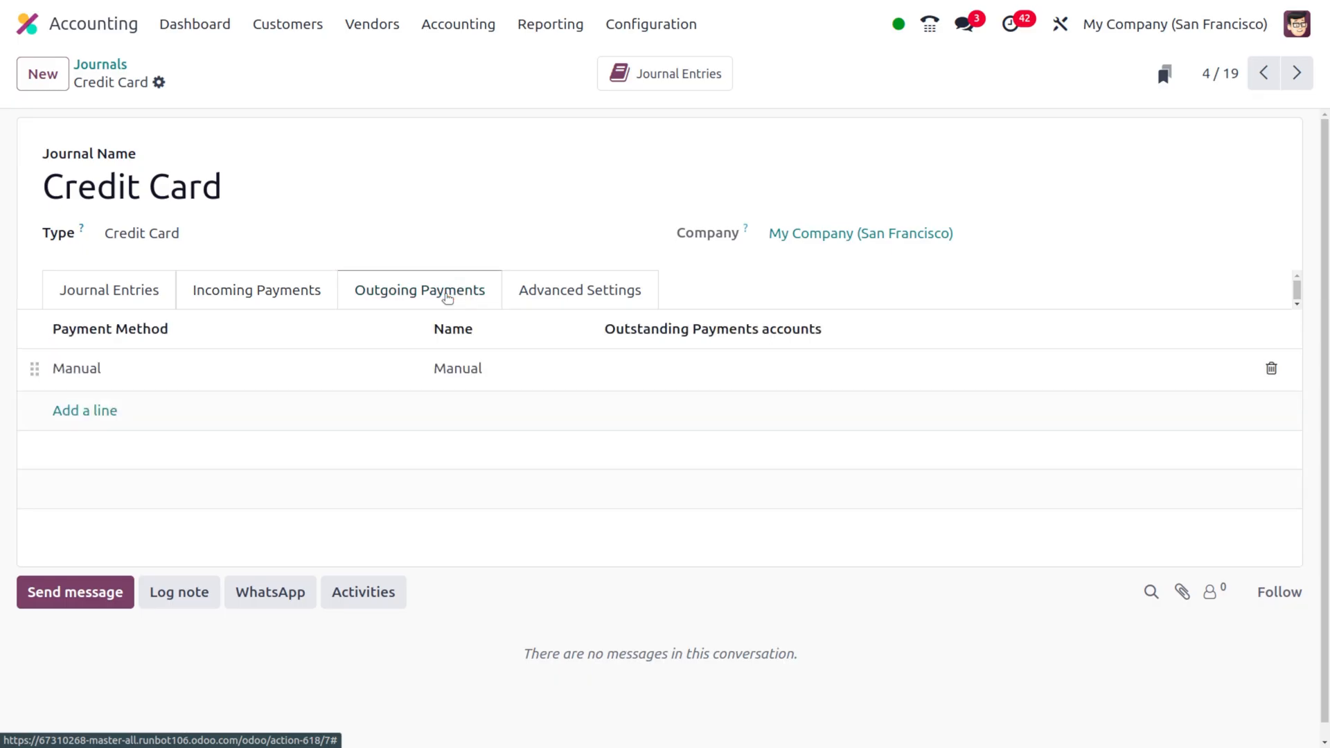
pyautogui.click(619, 291)
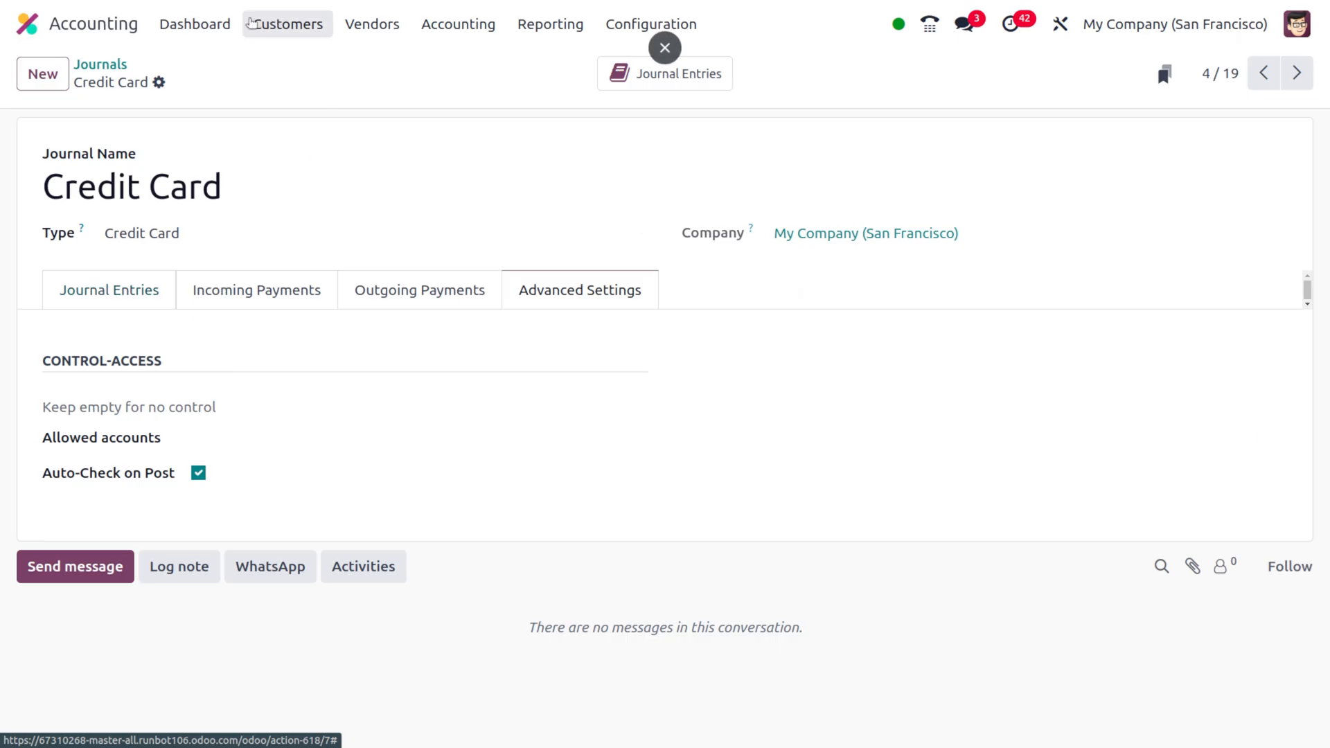
pyautogui.click(216, 23)
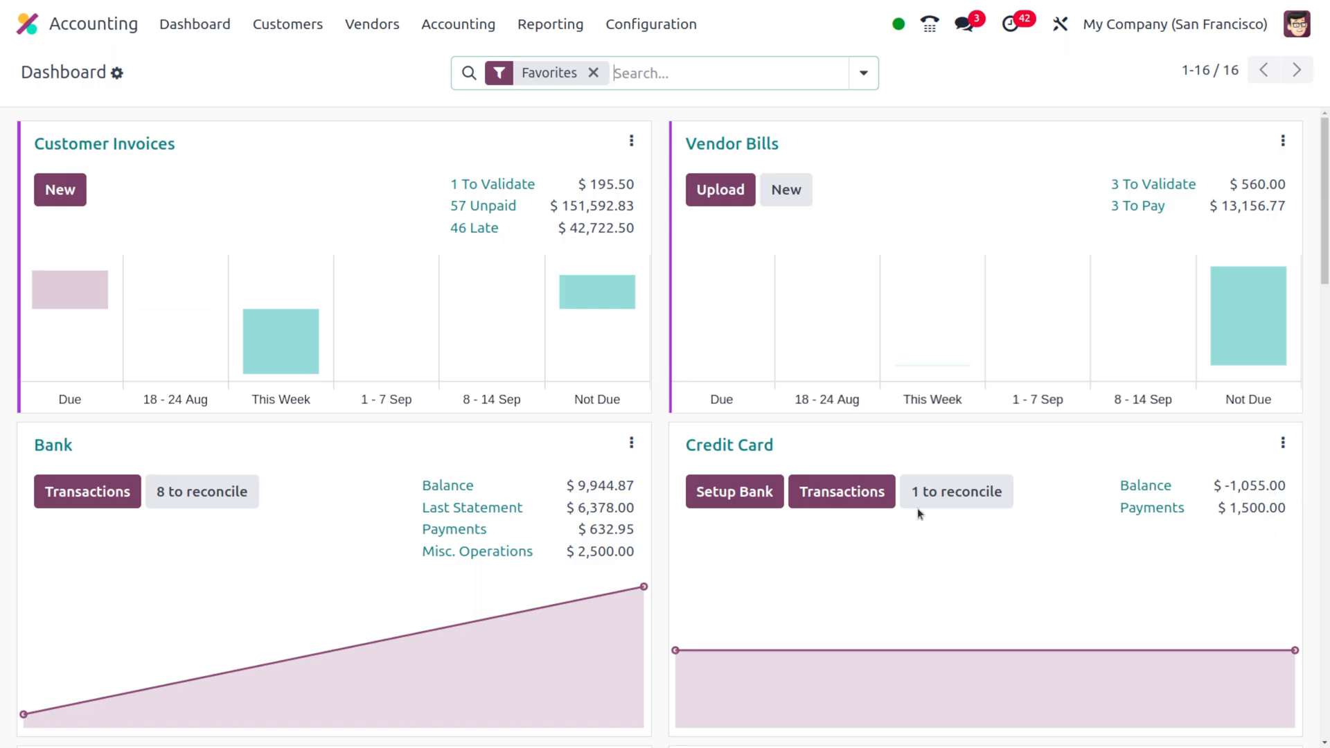
# - Show the customer payments list from the Customers menu
pyautogui.click(320, 35)
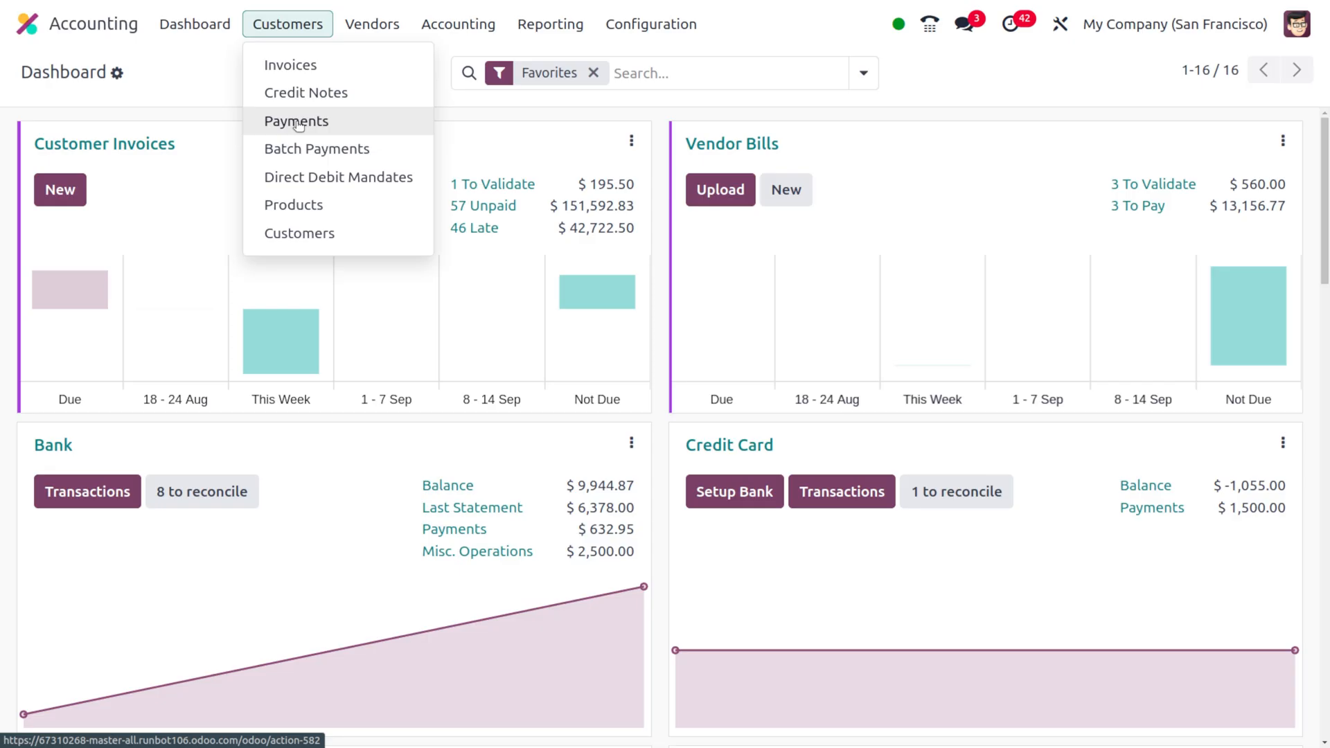
pyautogui.click(297, 121)
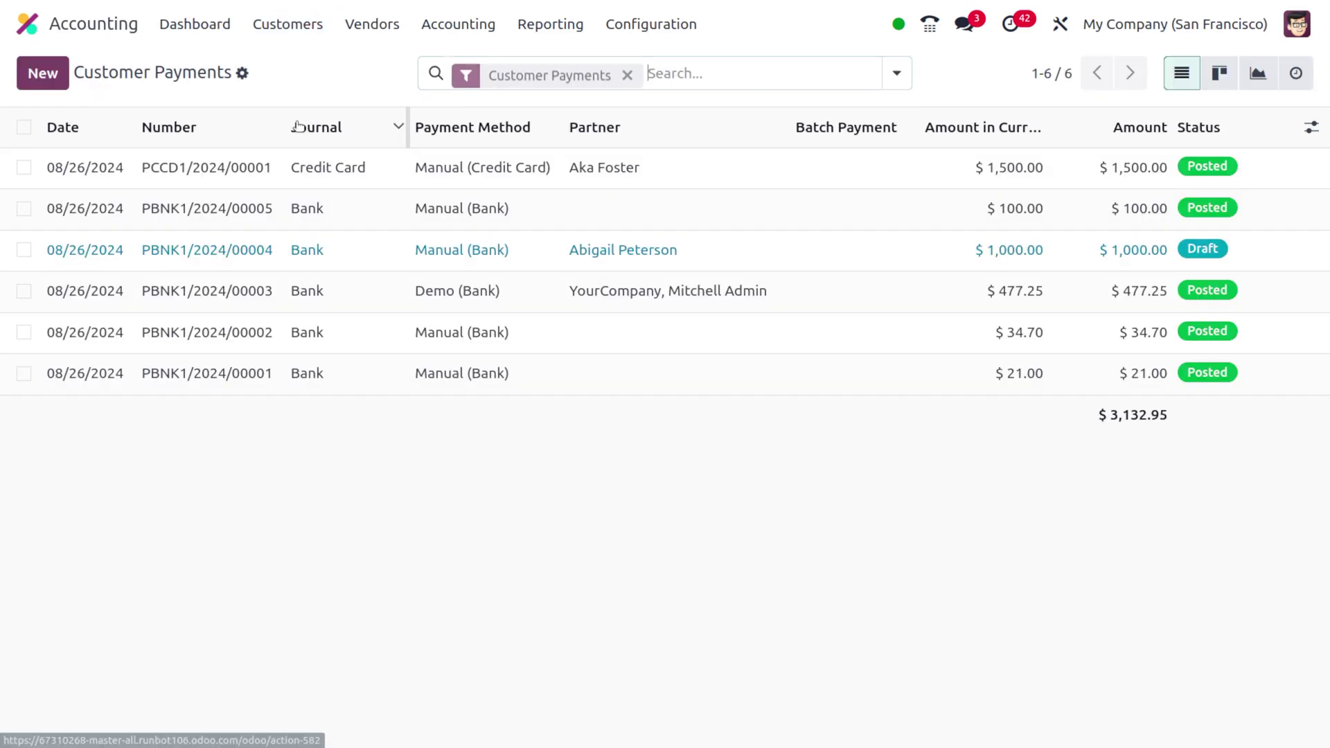
pyautogui.click(32, 83)
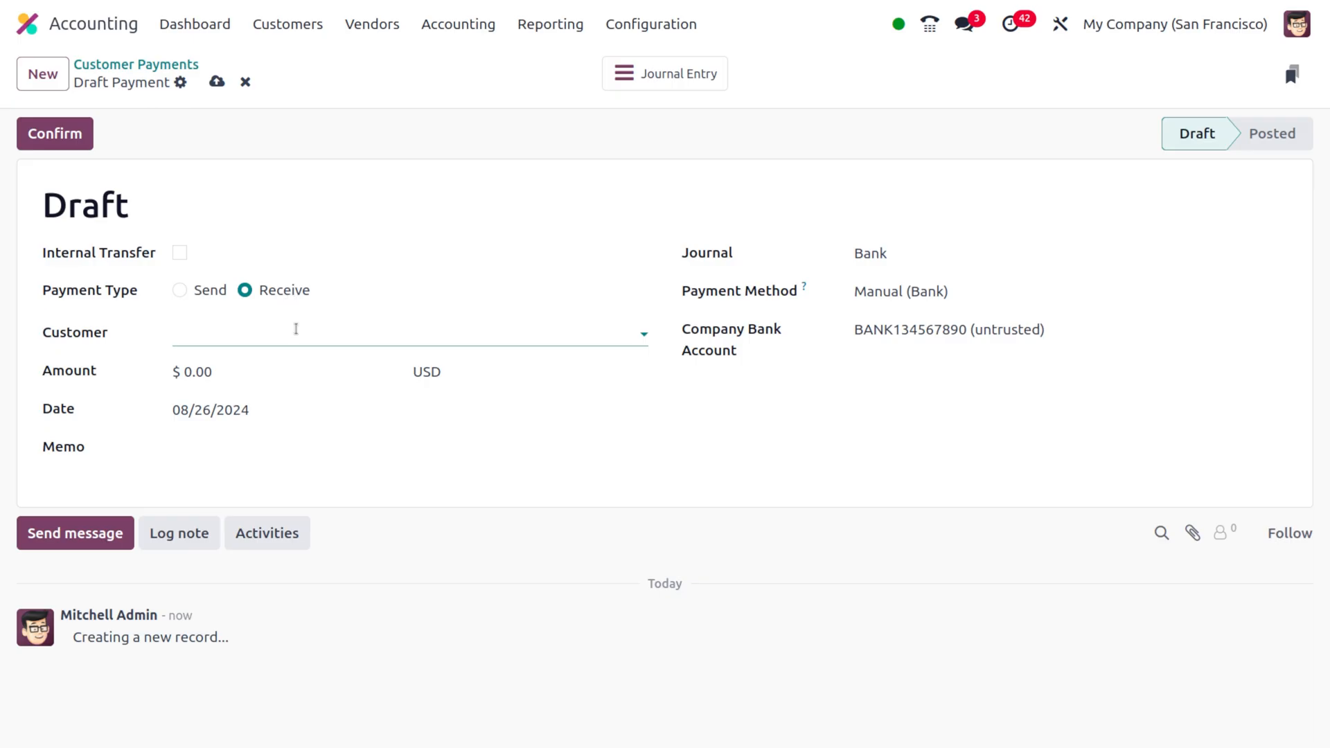
pyautogui.click(295, 330)
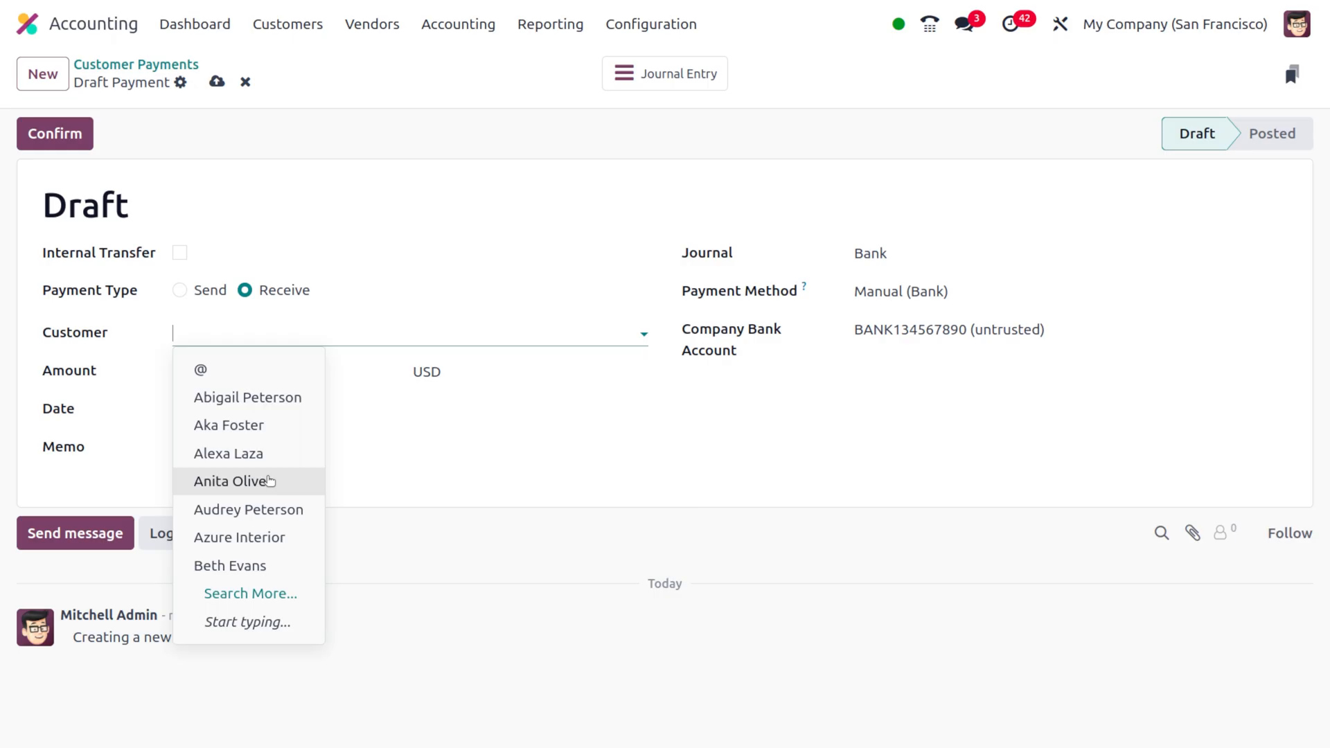
pyautogui.press('Escape')
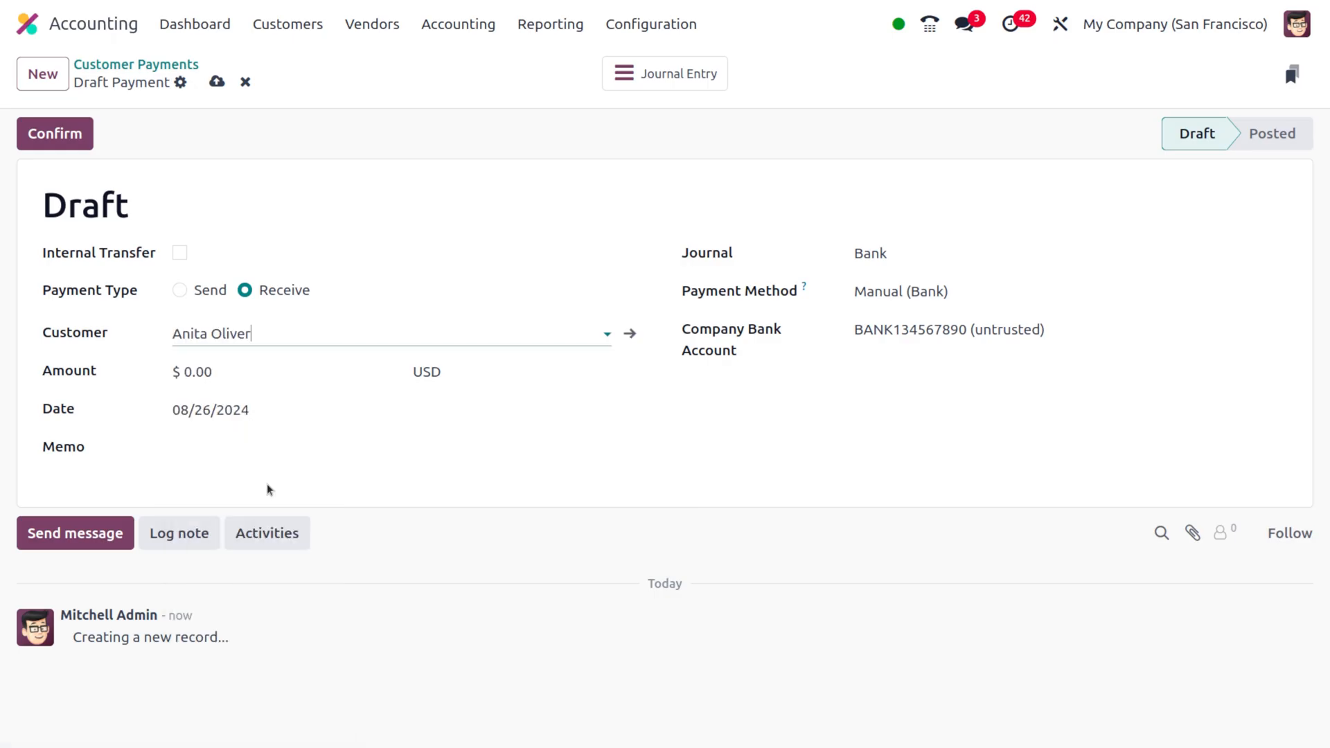
pyautogui.click(253, 370)
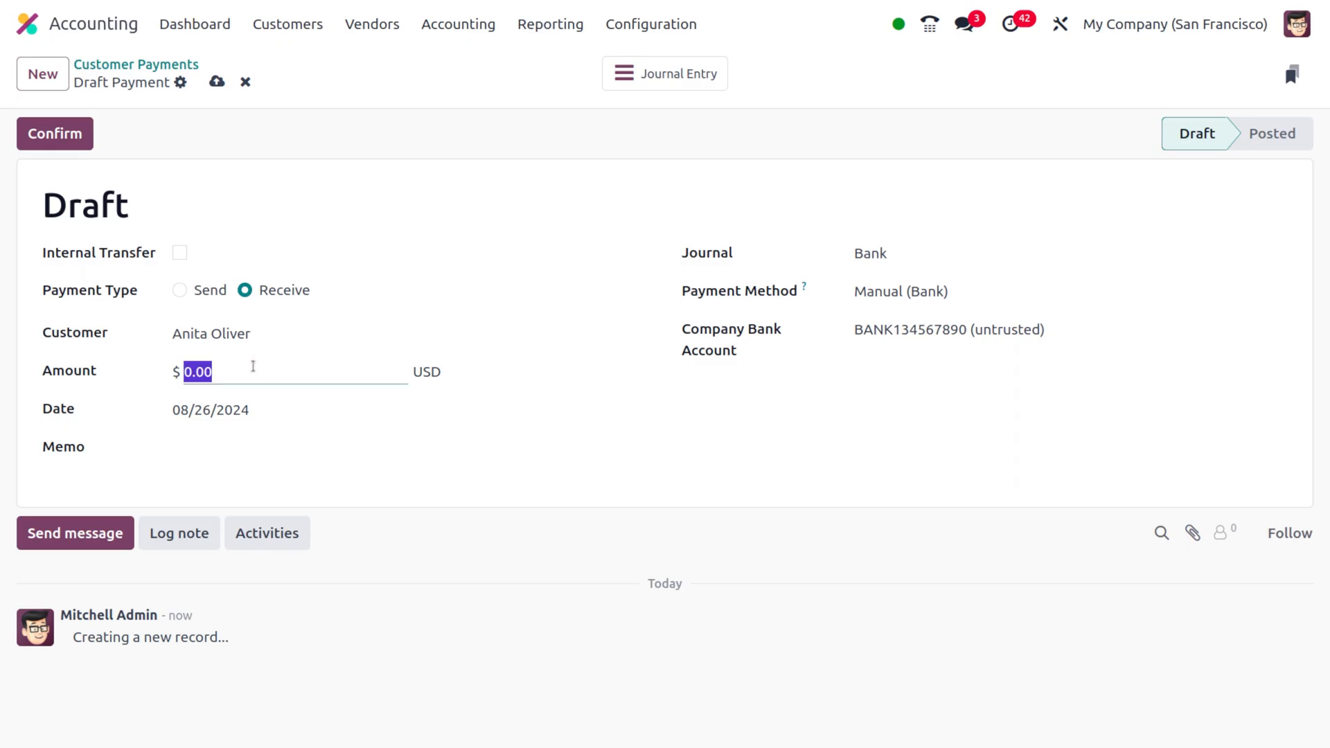
pyautogui.press('BackSpace')
pyautogui.write('000')
pyautogui.click(146, 487)
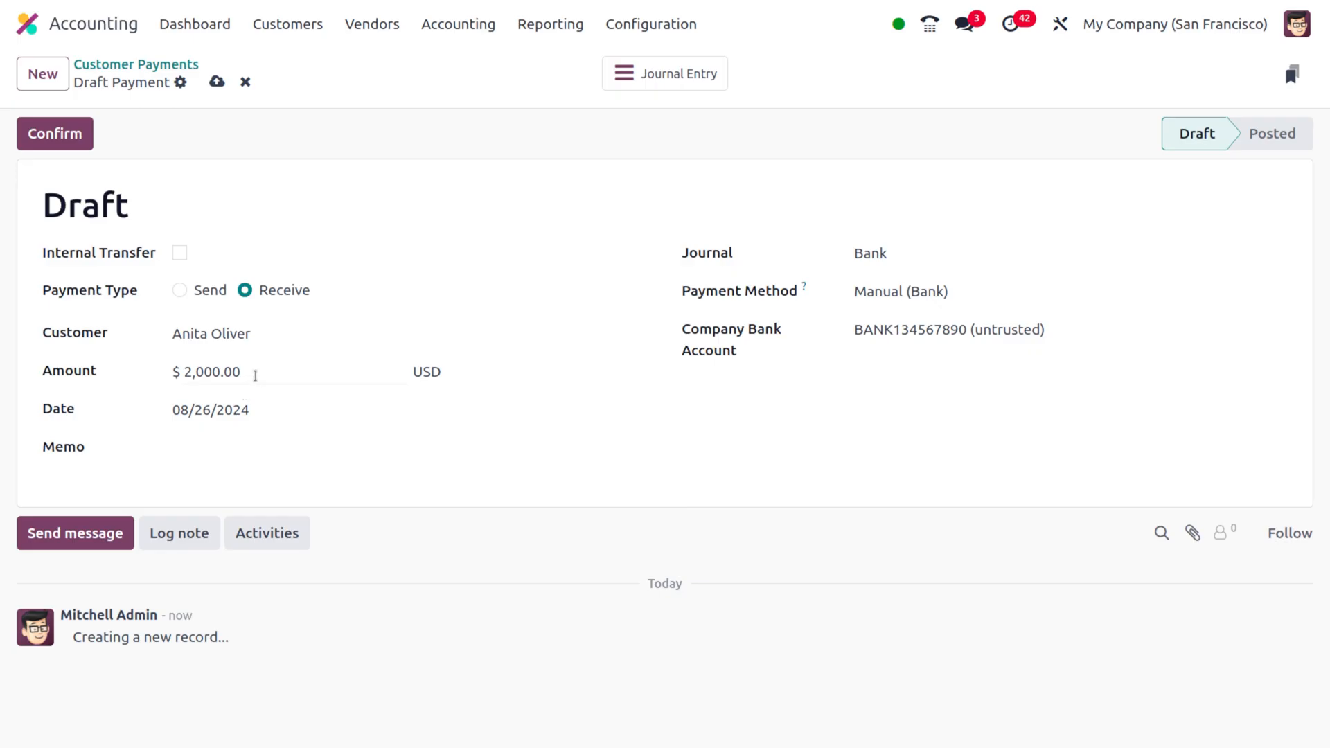
pyautogui.moveTo(1003, 253)
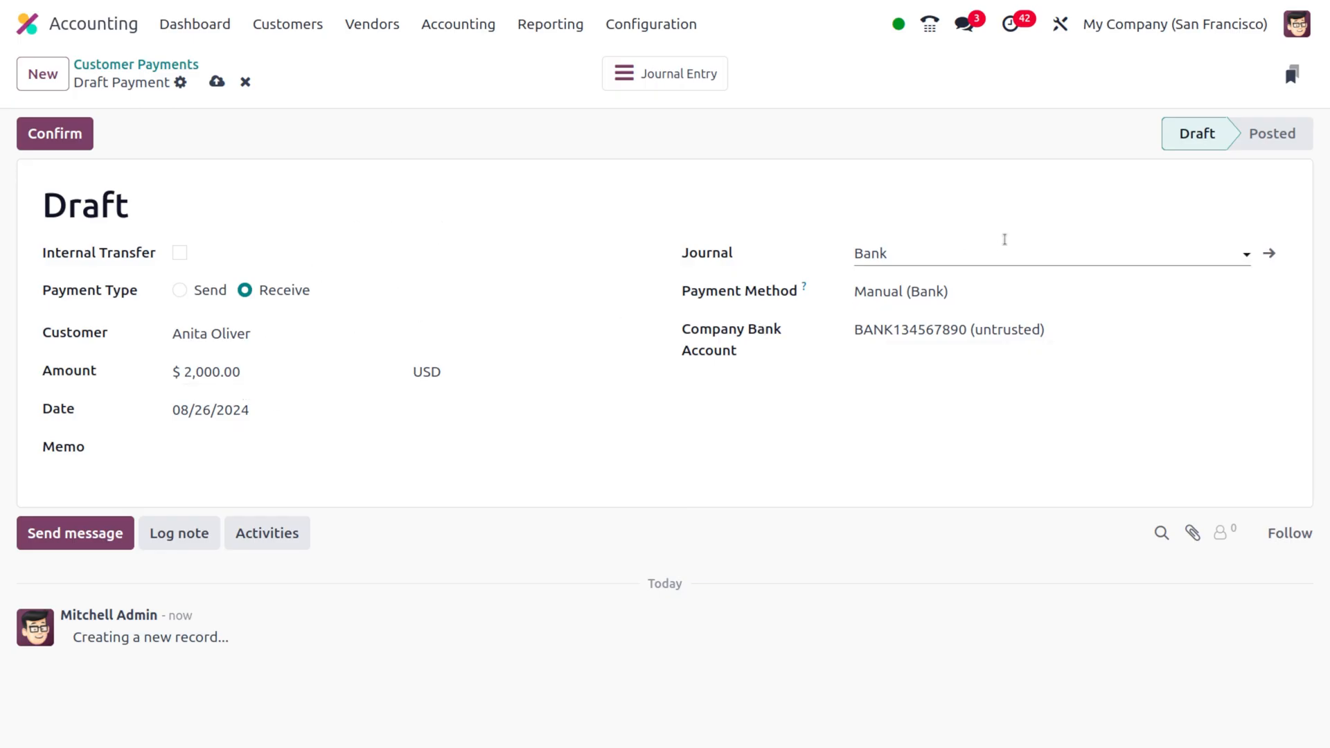
# - Set the payment's journal to Credit Card, save it, and check the empty Company Bank Account choices
pyautogui.click(1018, 258)
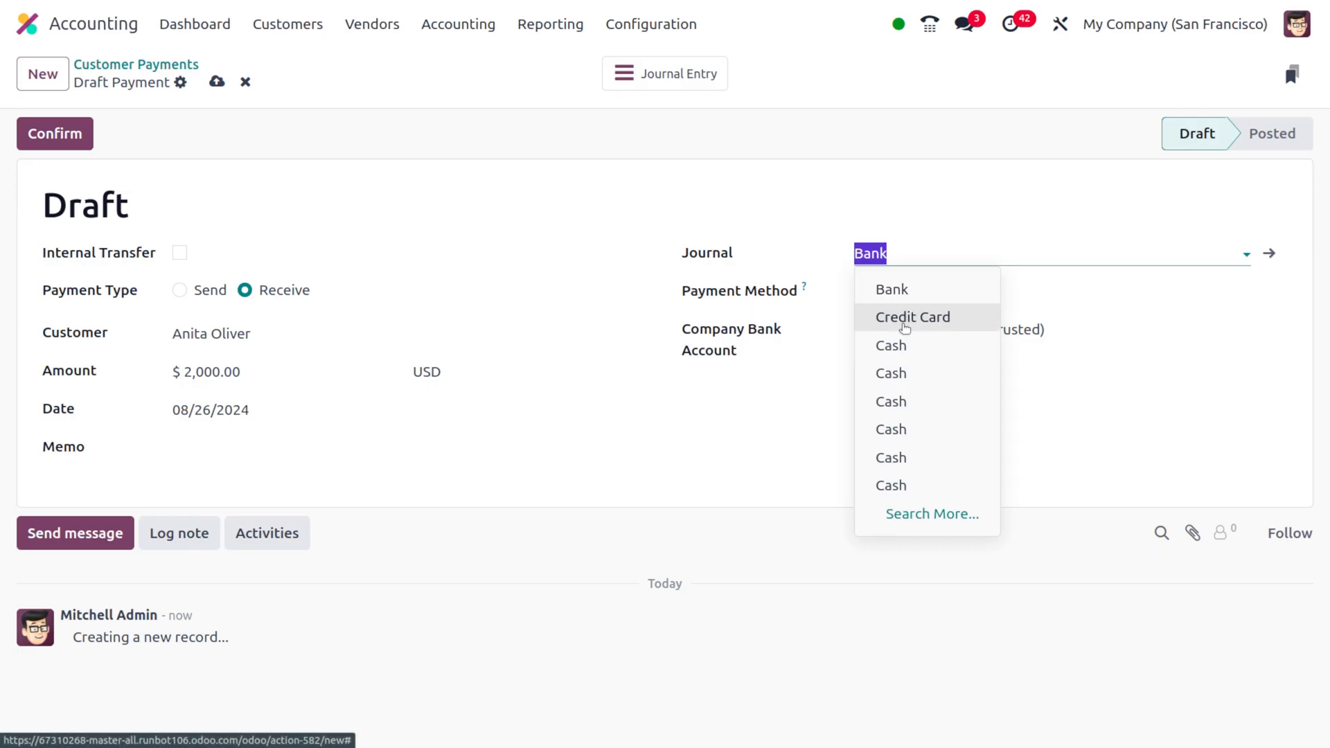
pyautogui.click(905, 317)
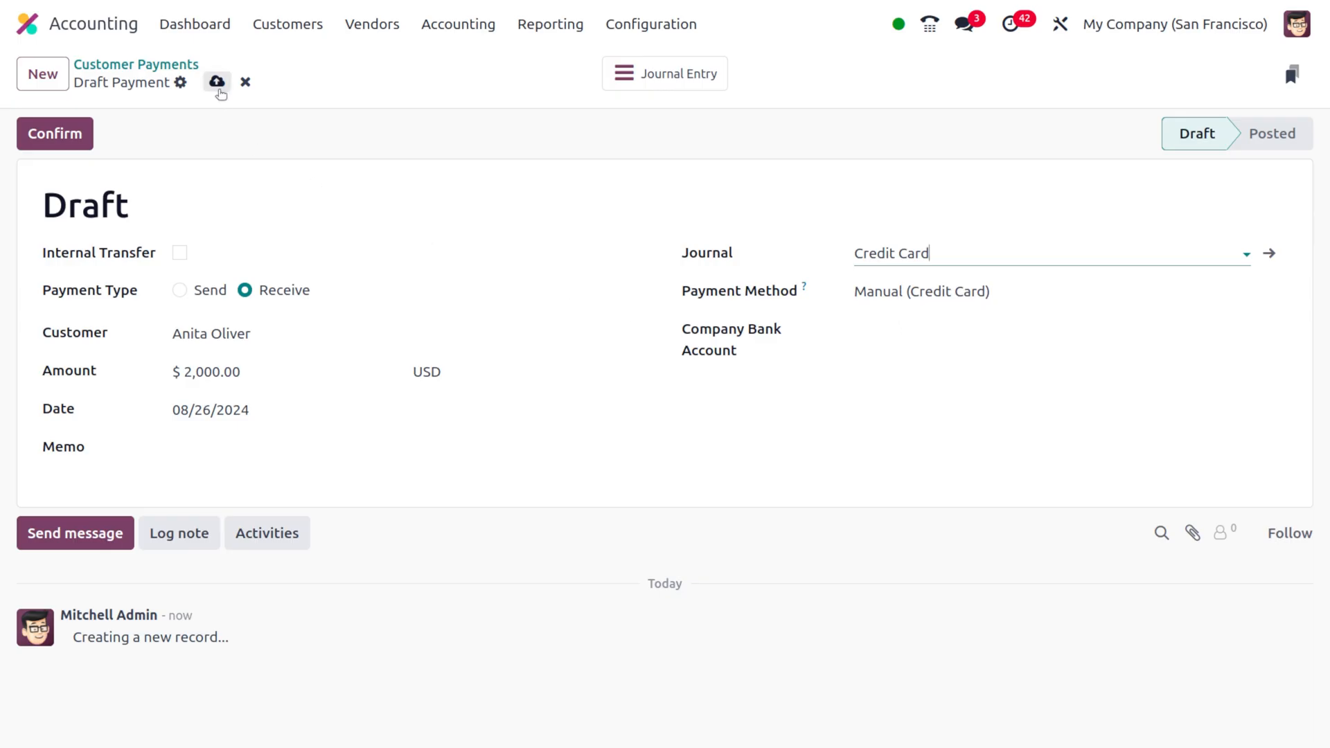
pyautogui.click(217, 82)
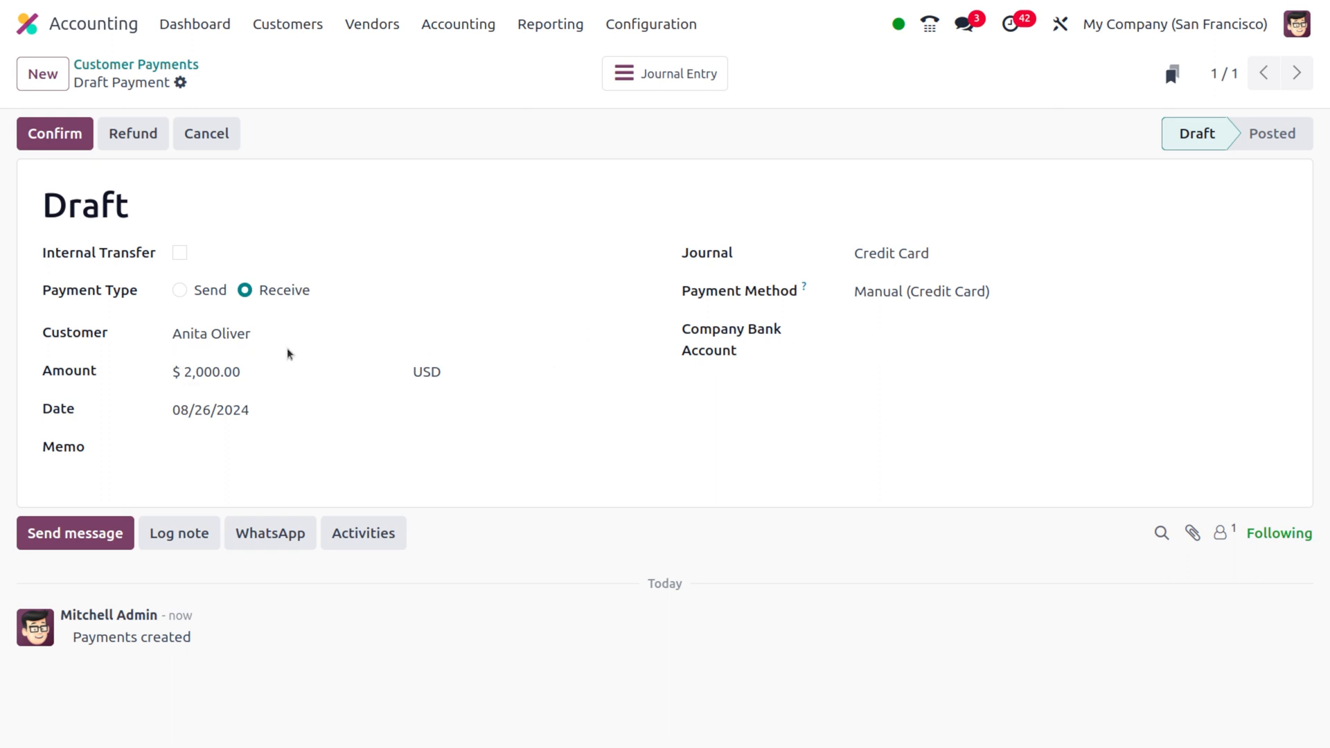
pyautogui.click(889, 330)
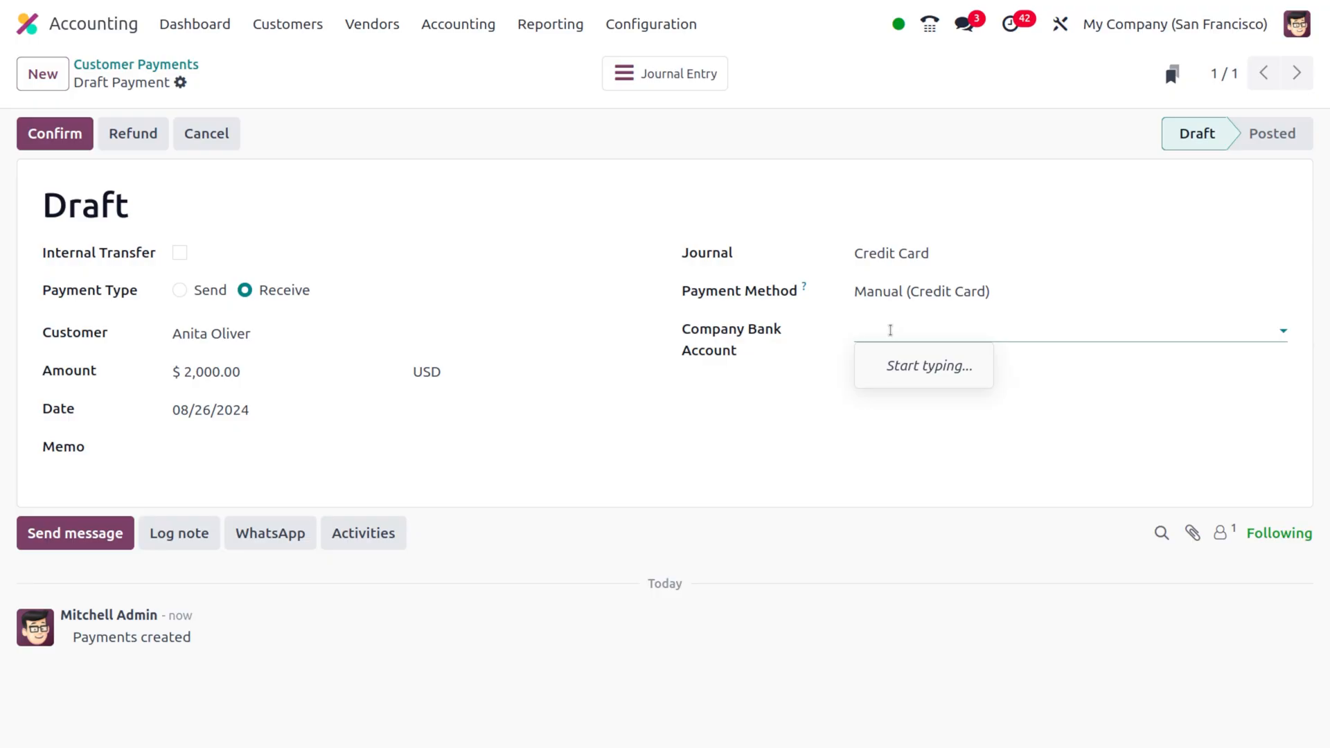
pyautogui.click(699, 462)
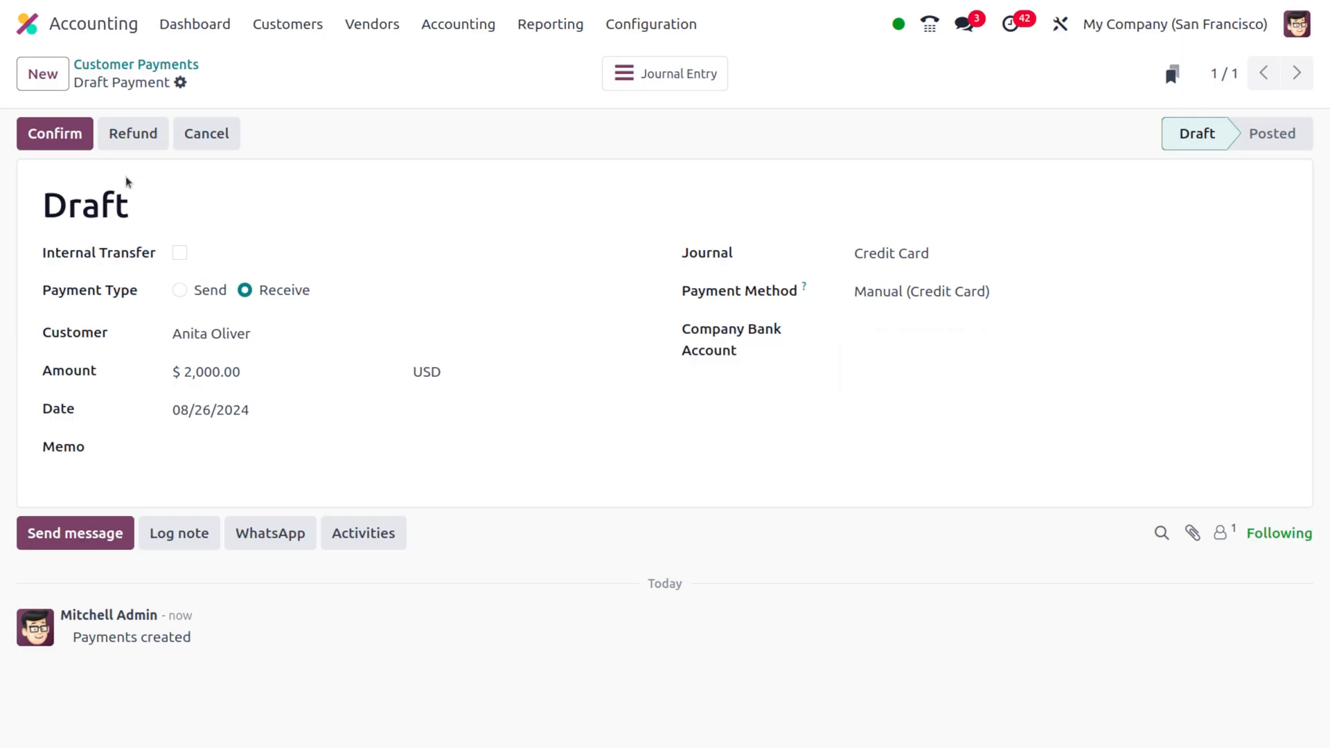
# - Confirm the payment, view its journal entry and payment matching, then return to the dashboard
pyautogui.click(62, 136)
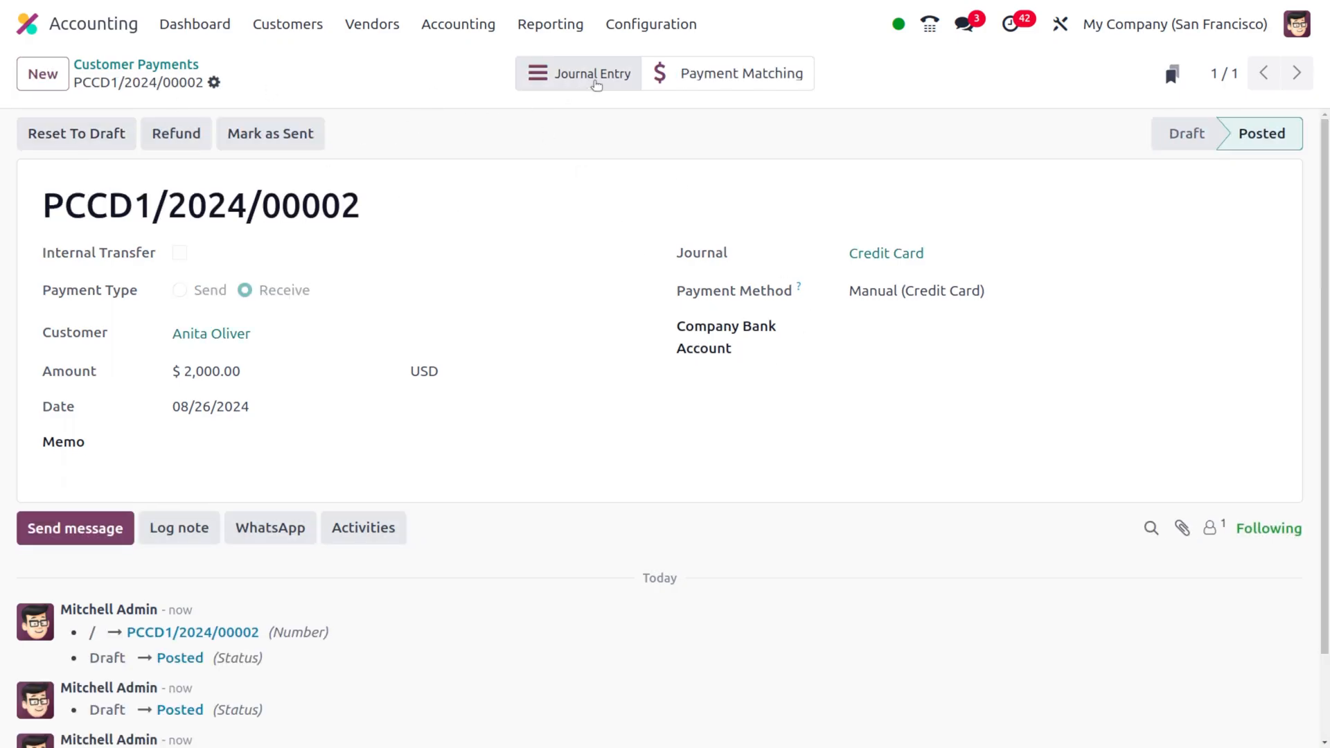
pyautogui.click(581, 73)
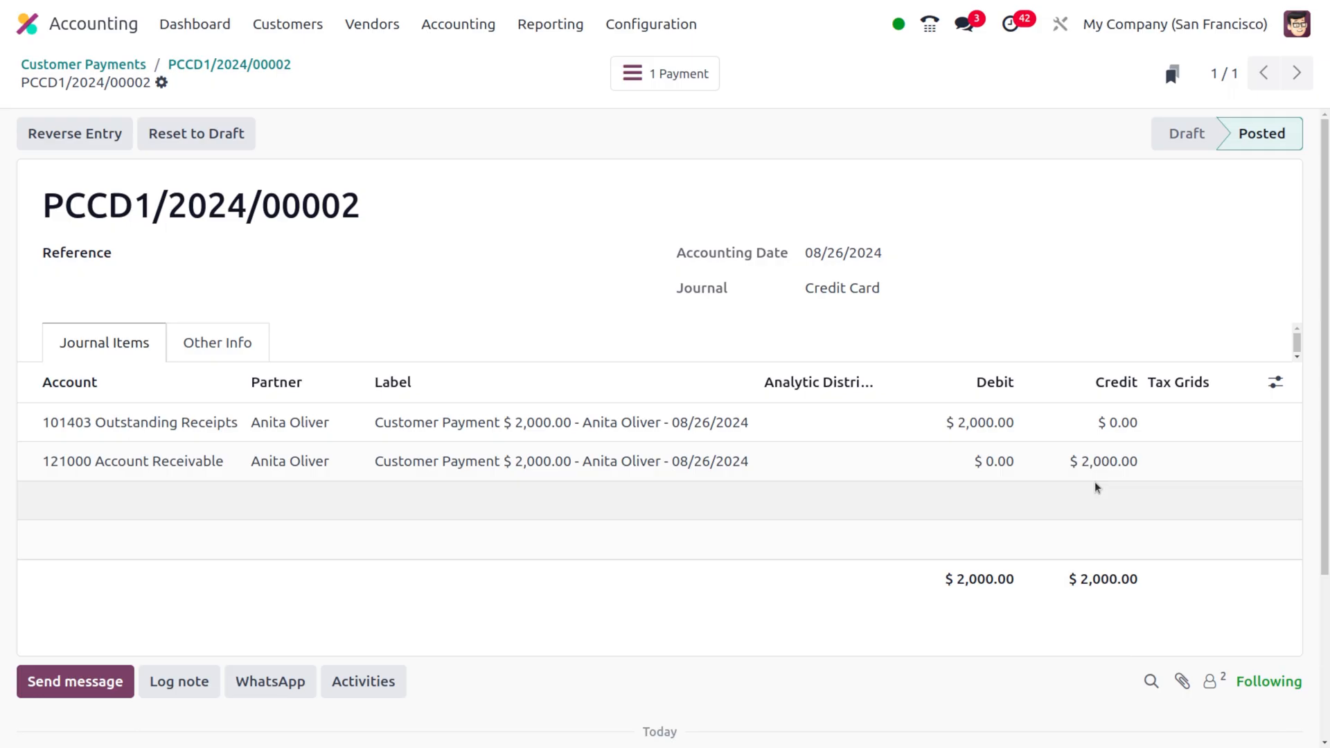
pyautogui.click(229, 65)
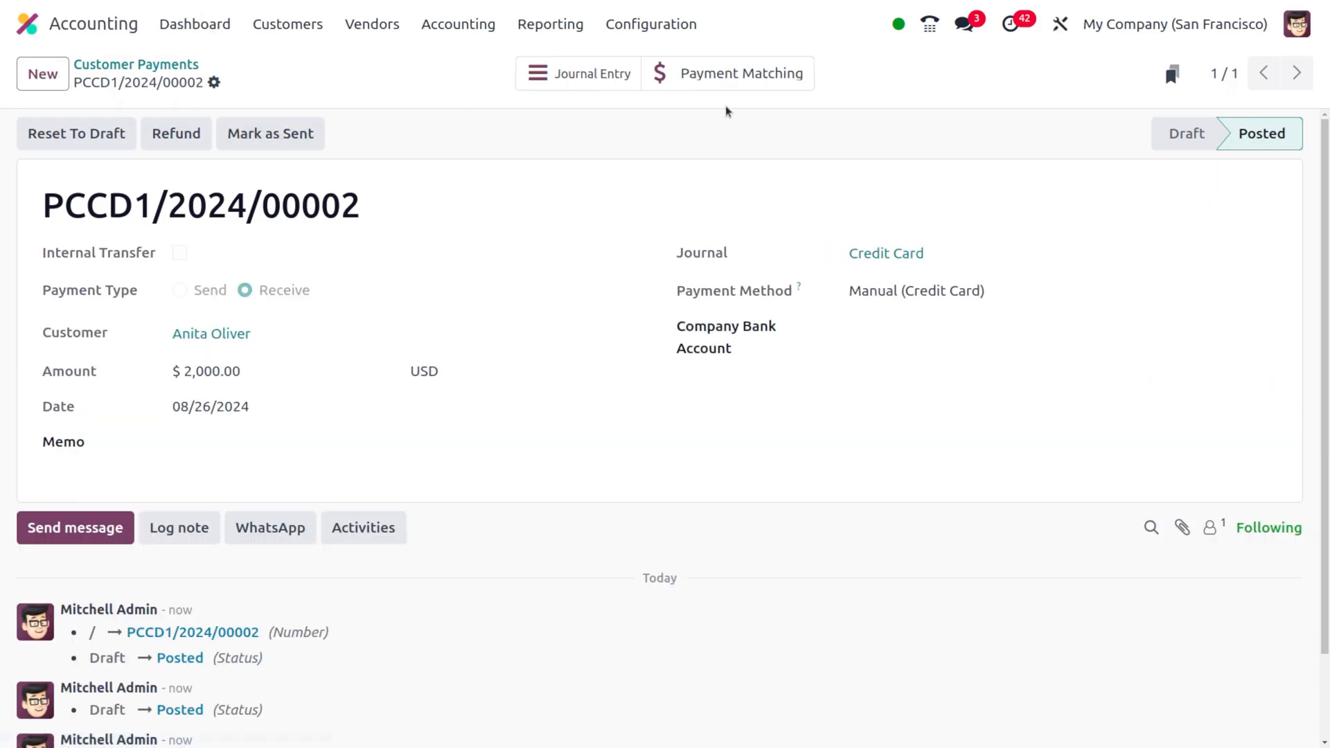
pyautogui.click(727, 77)
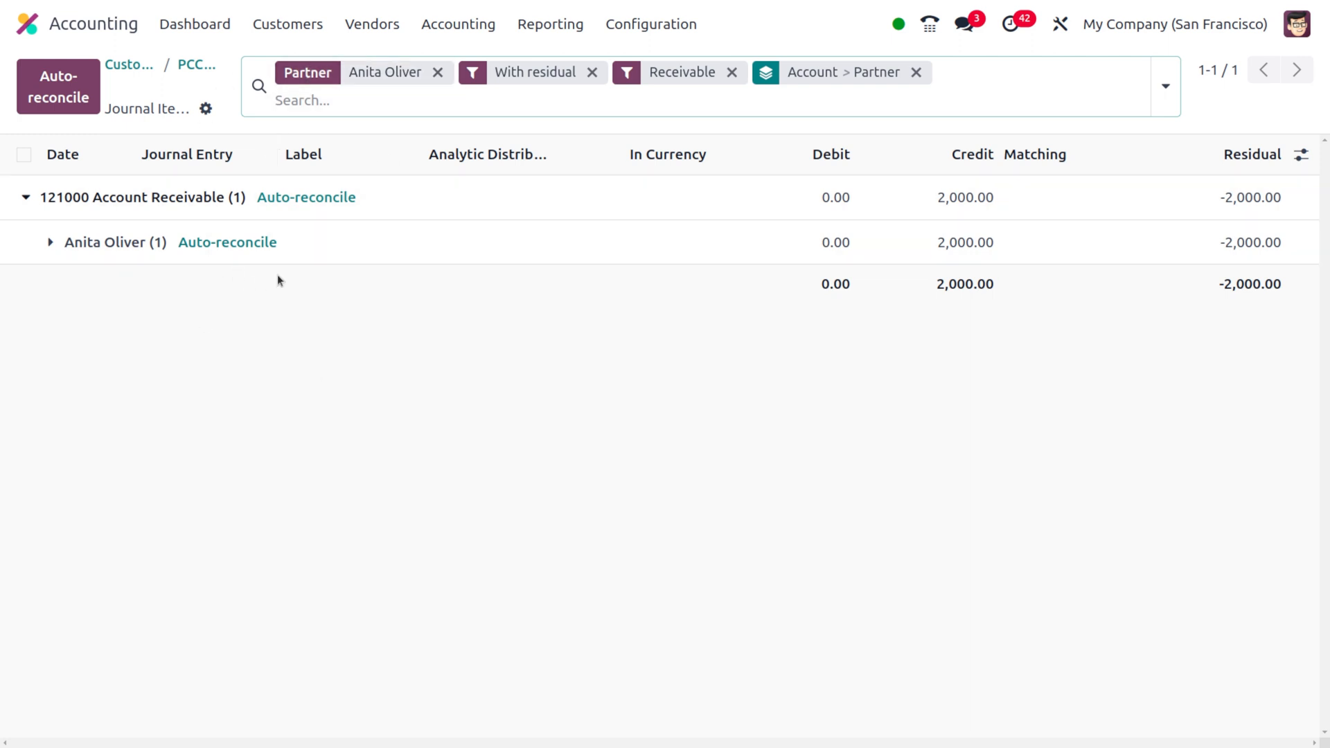
pyautogui.click(193, 24)
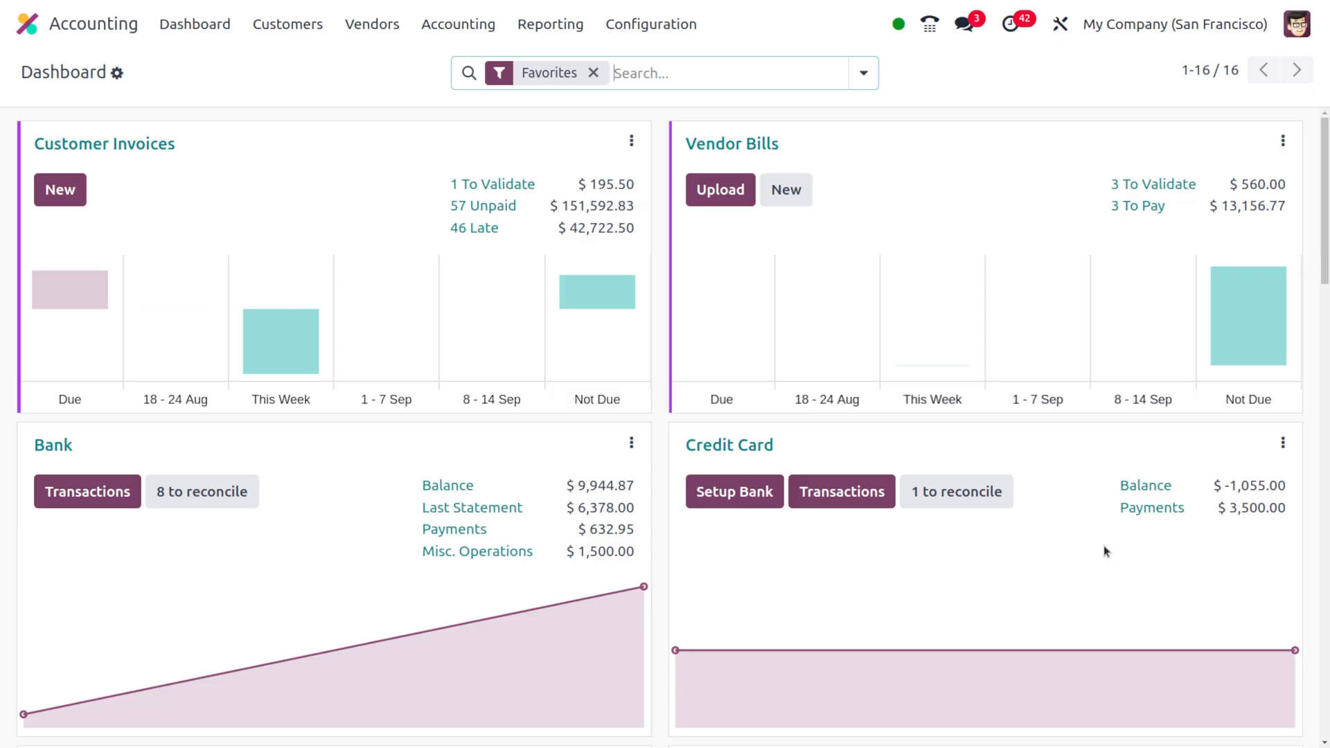
# - List the Credit Card journal's posted payments from its dashboard card
pyautogui.click(1149, 507)
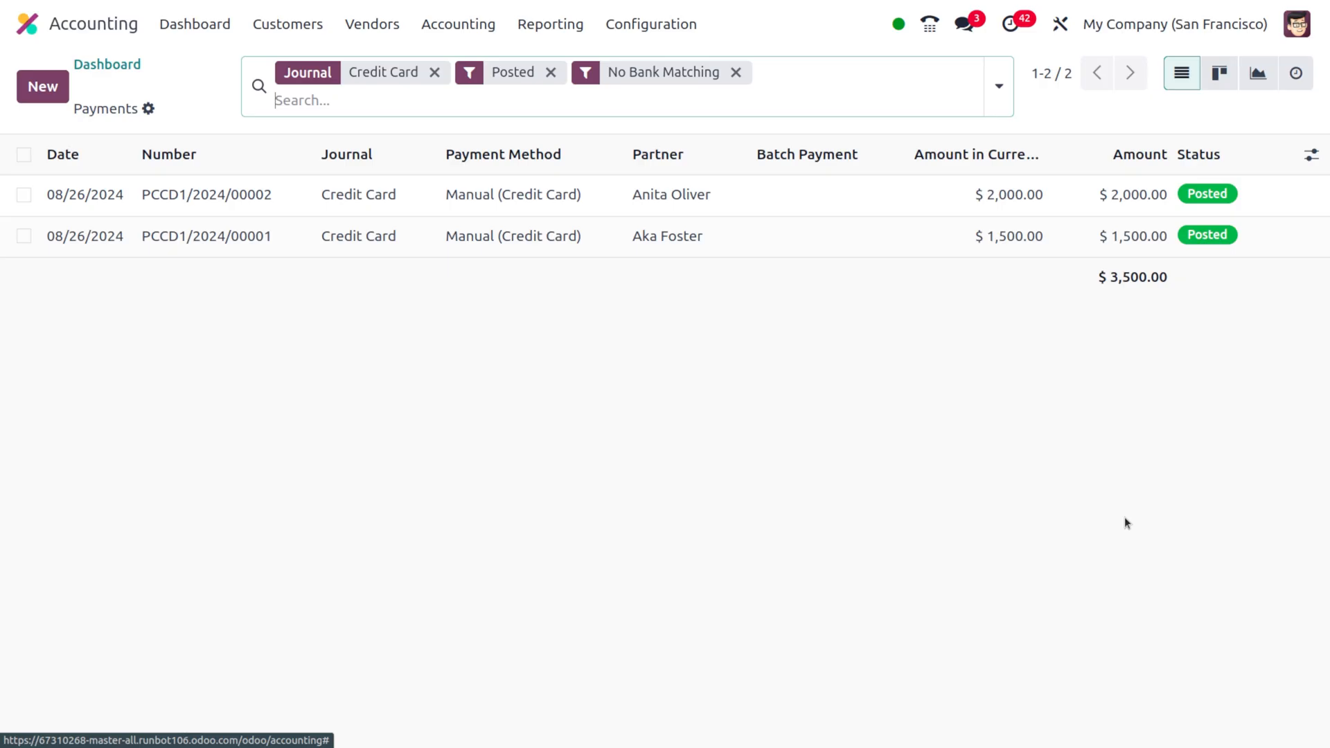